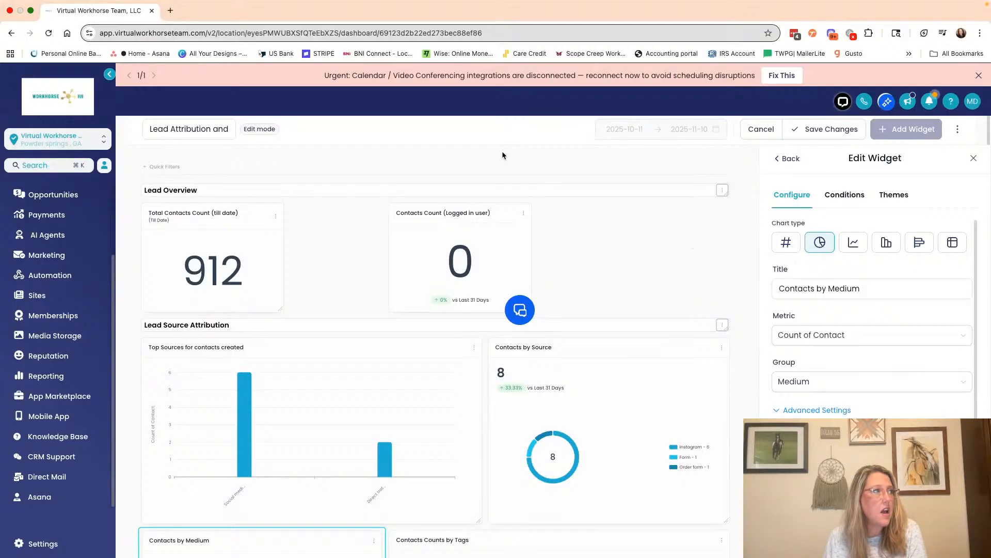
Dismiss the alert about disconnected calendar and video conferencing integrations, and look over the dashboard's lead source widgets.
left_click(979, 76)
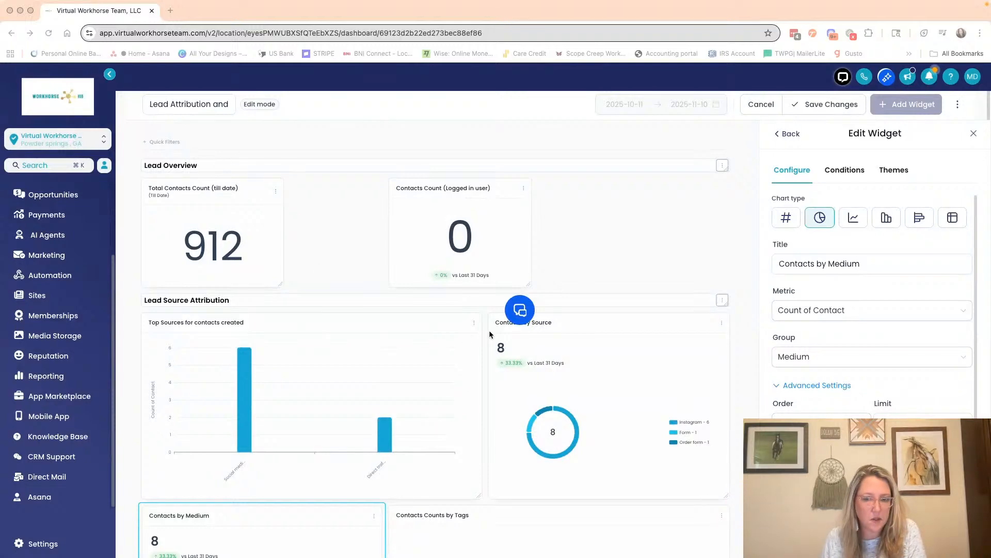
scroll(599, 248, "down", 6)
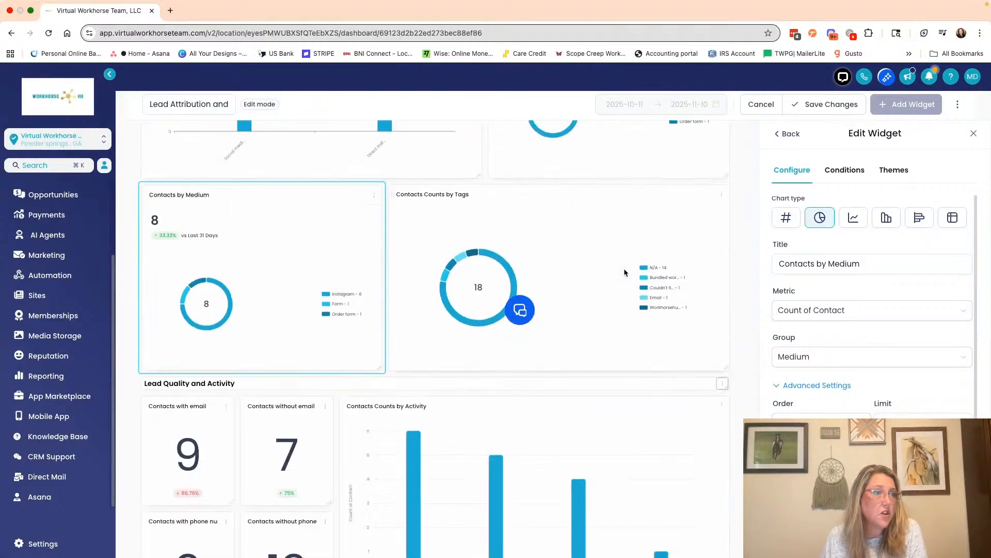
scroll(597, 336, "up", 6)
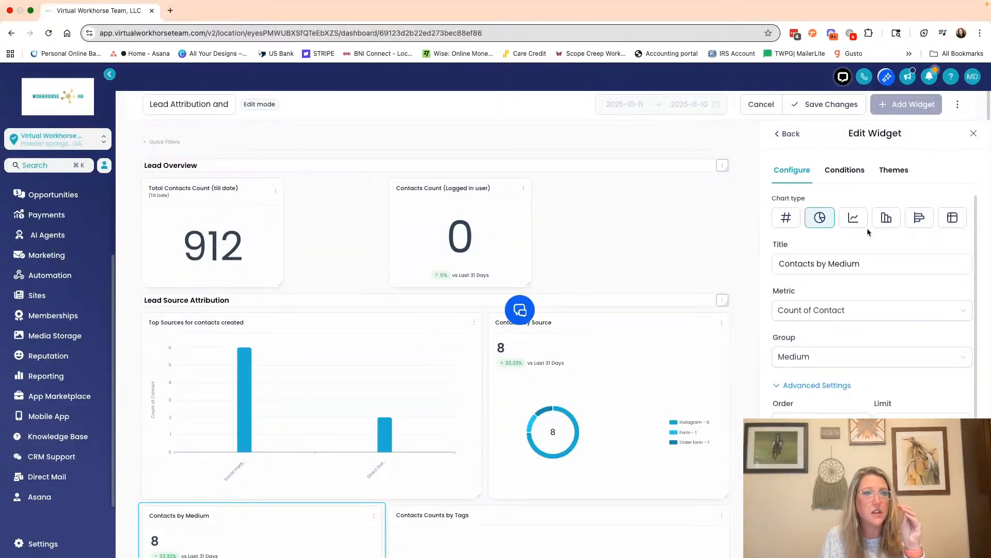
left_click(877, 266)
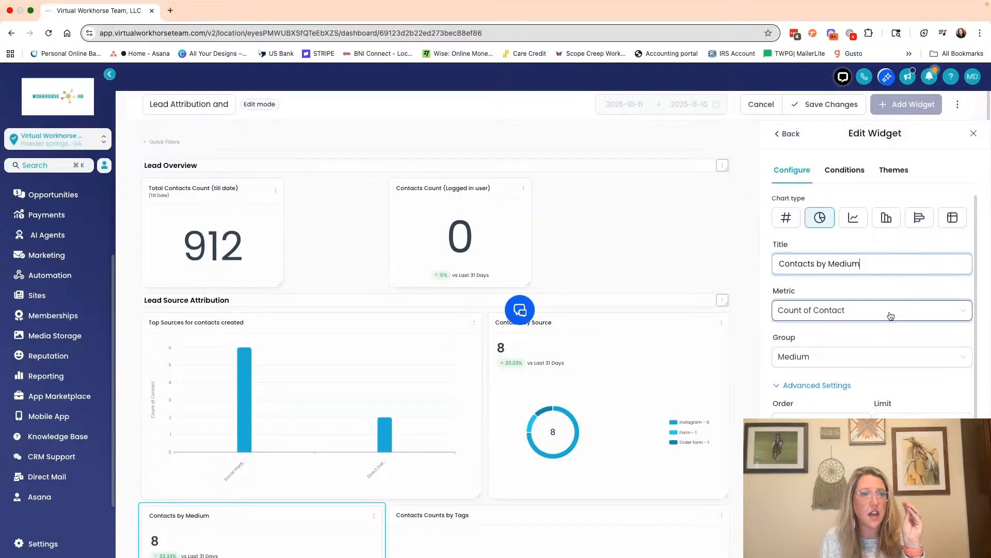
left_click(890, 315)
left_click(889, 257)
left_click(784, 168)
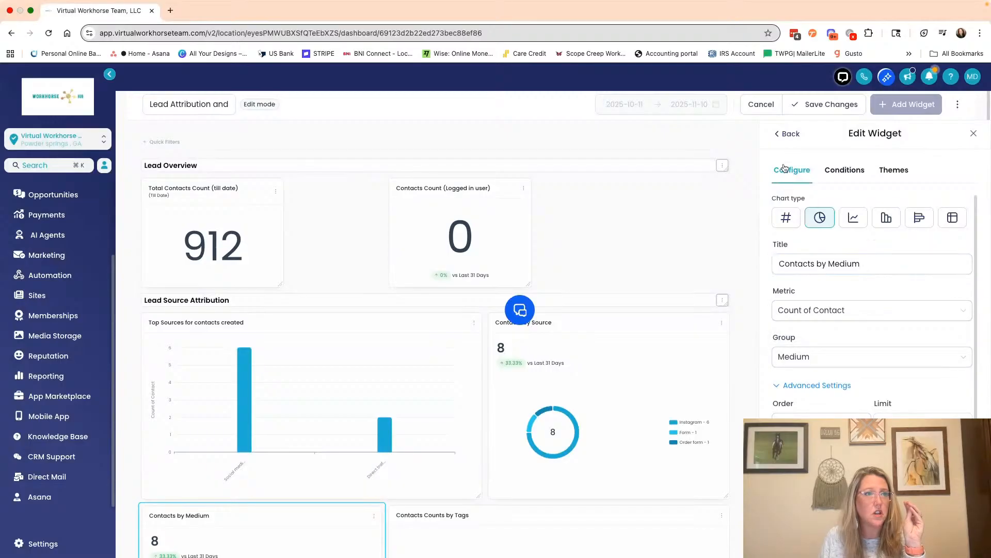
Search the widget library for "contacts", add the Contacts by Source widget to the dashboard, and check where it is placed.
left_click(790, 134)
left_click(813, 197)
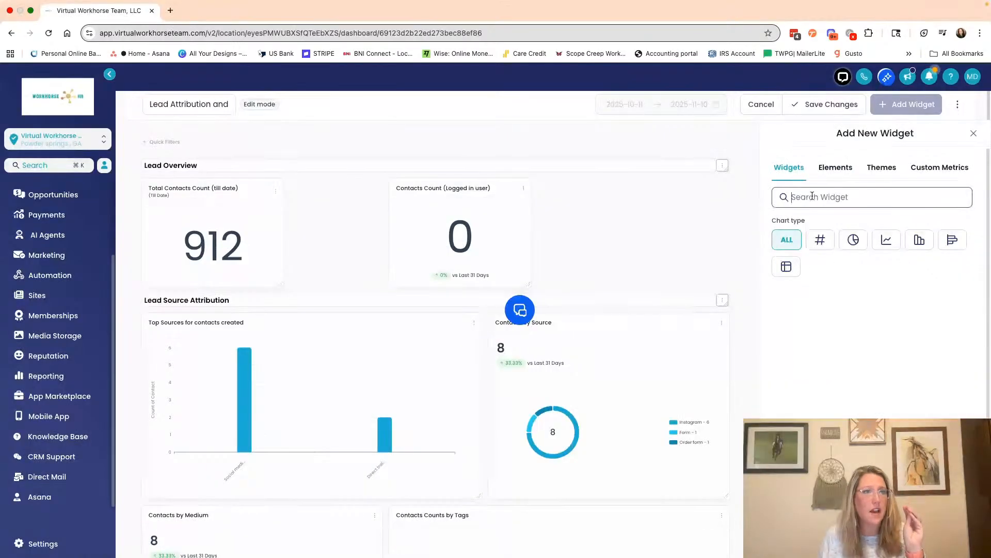
type("contacts")
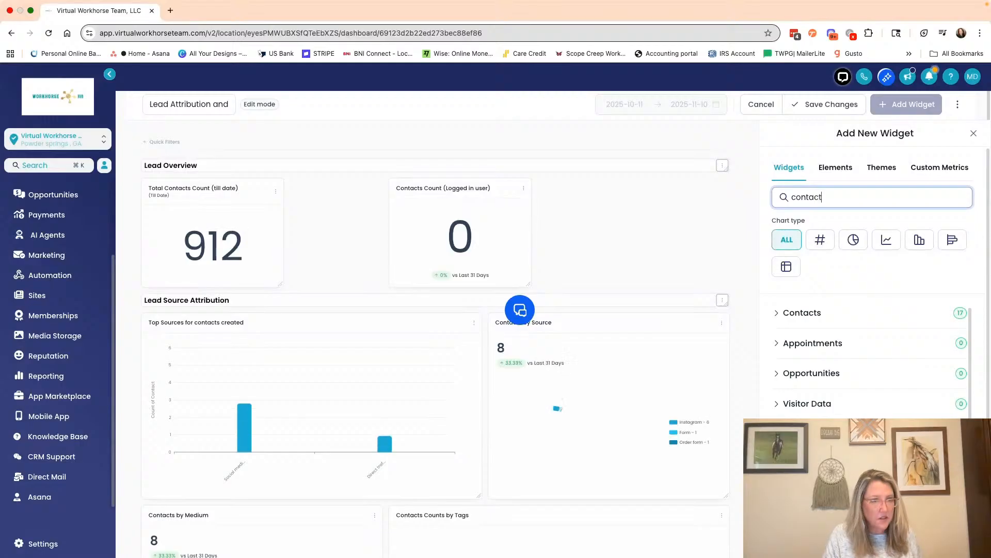
left_click(813, 322)
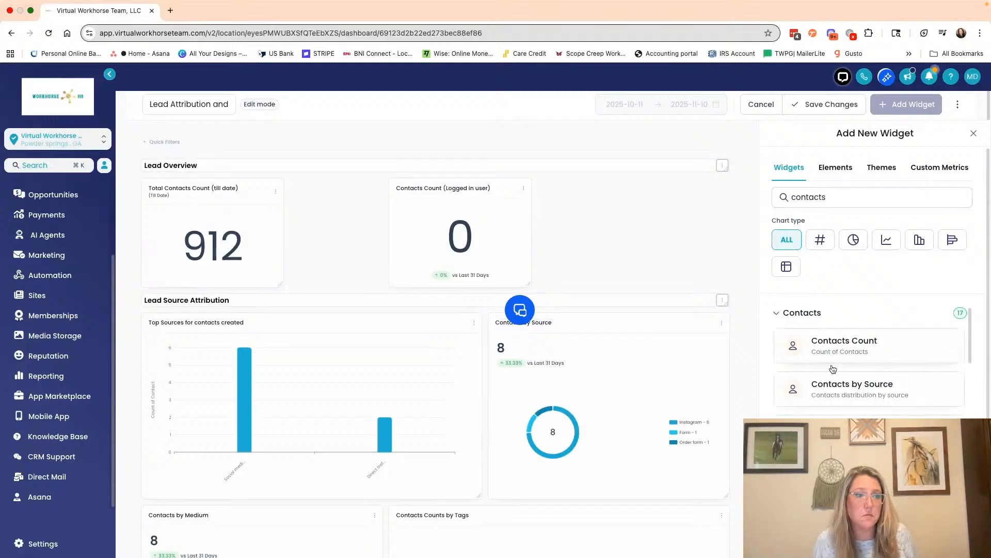
scroll(832, 398, "down", 2)
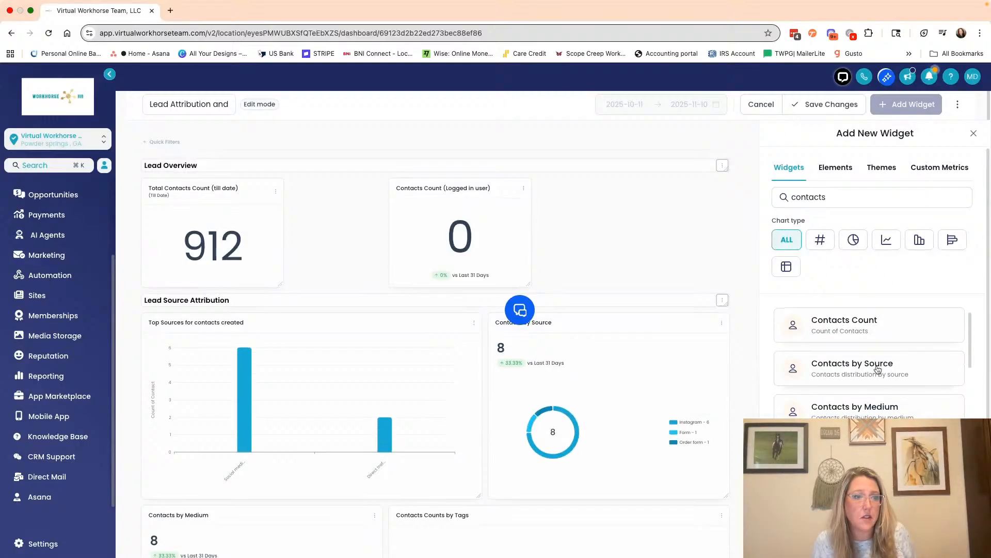
left_click(874, 370)
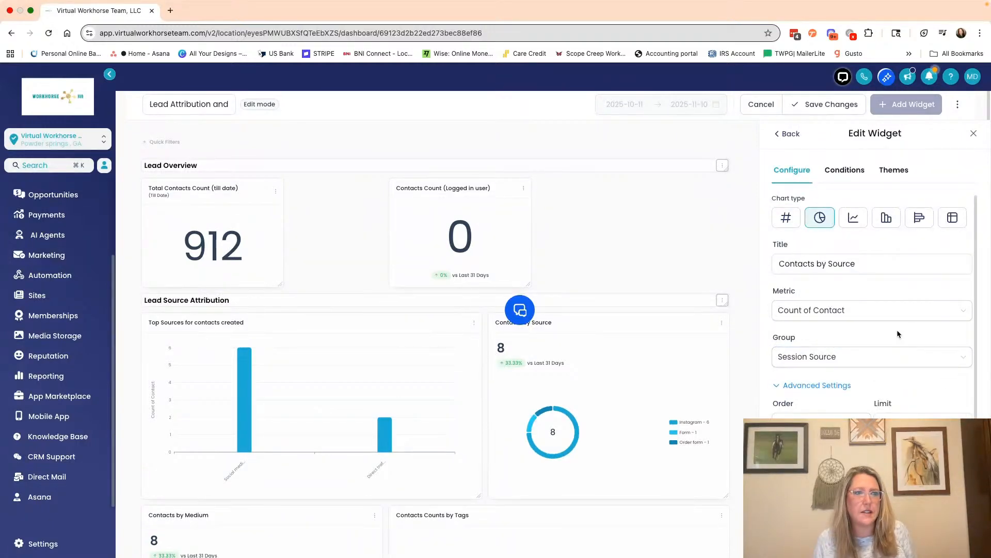
scroll(518, 359, "down", 8)
scroll(517, 359, "up", 3)
scroll(517, 359, "down", 3)
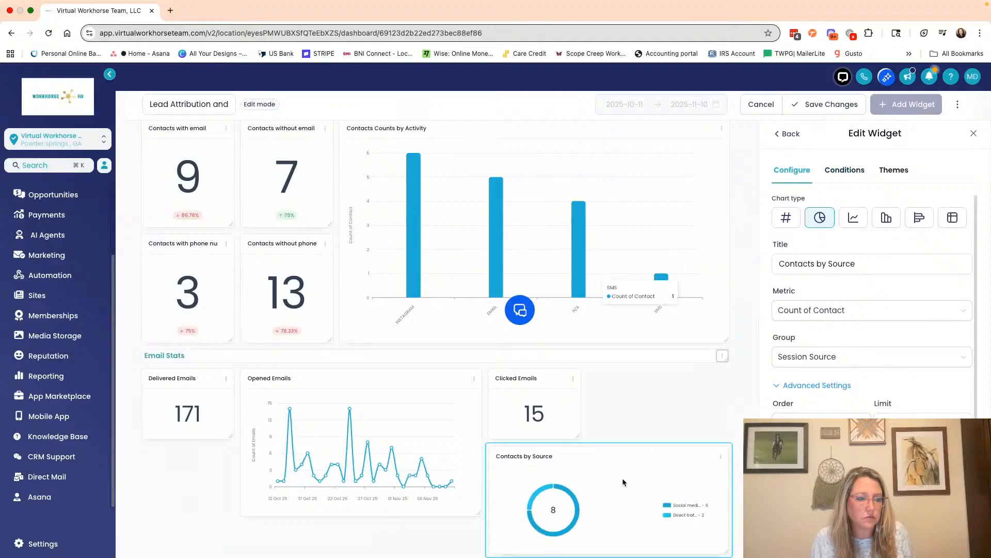
Search the widget library for "contact" and add the Contacts without email widget to the dashboard.
left_click(783, 135)
left_click(823, 199)
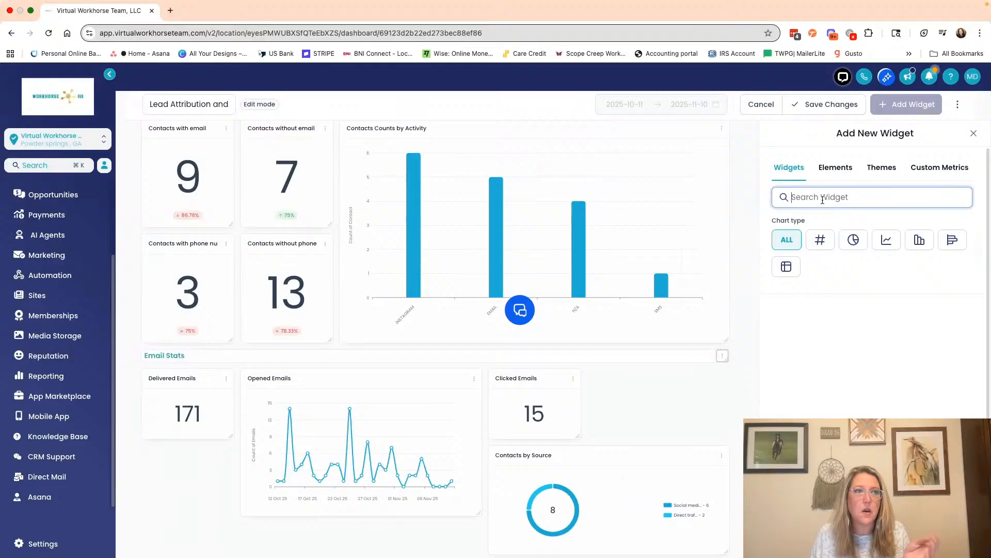
type("contact")
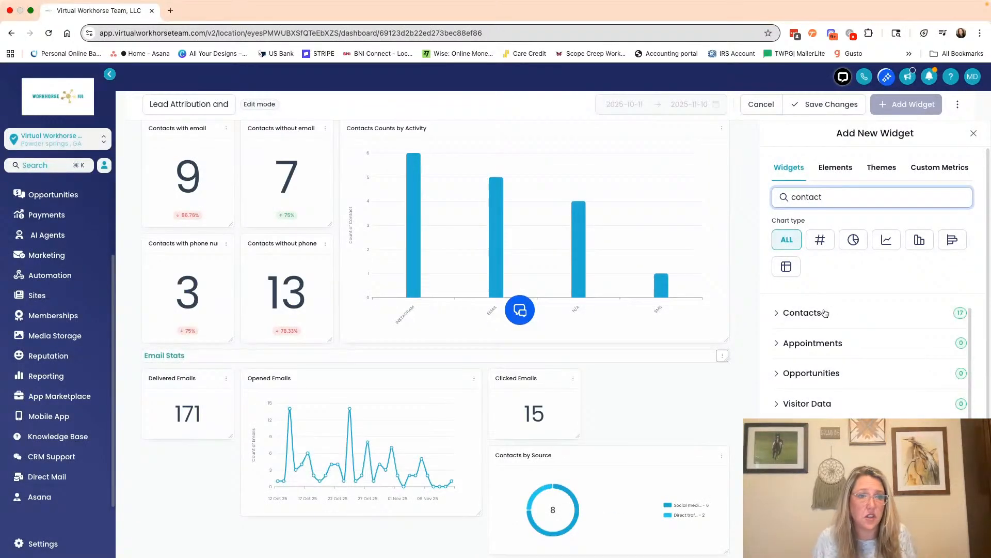
left_click(825, 313)
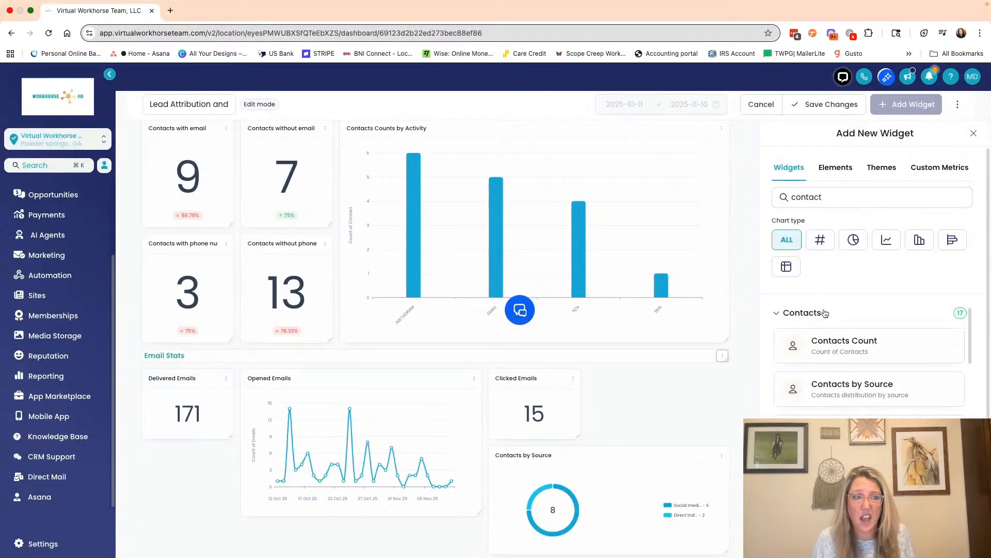
scroll(870, 362, "down", 2)
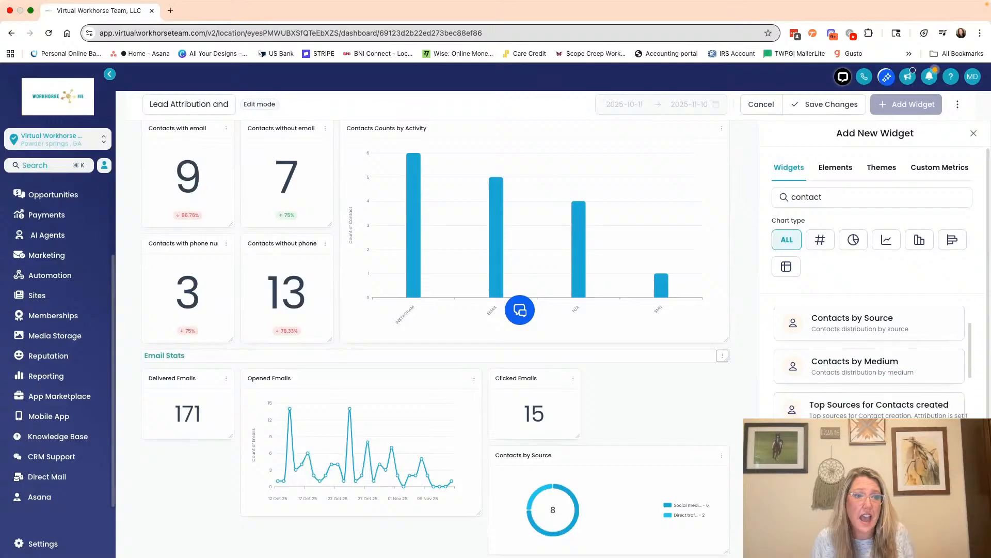
scroll(870, 362, "down", 5)
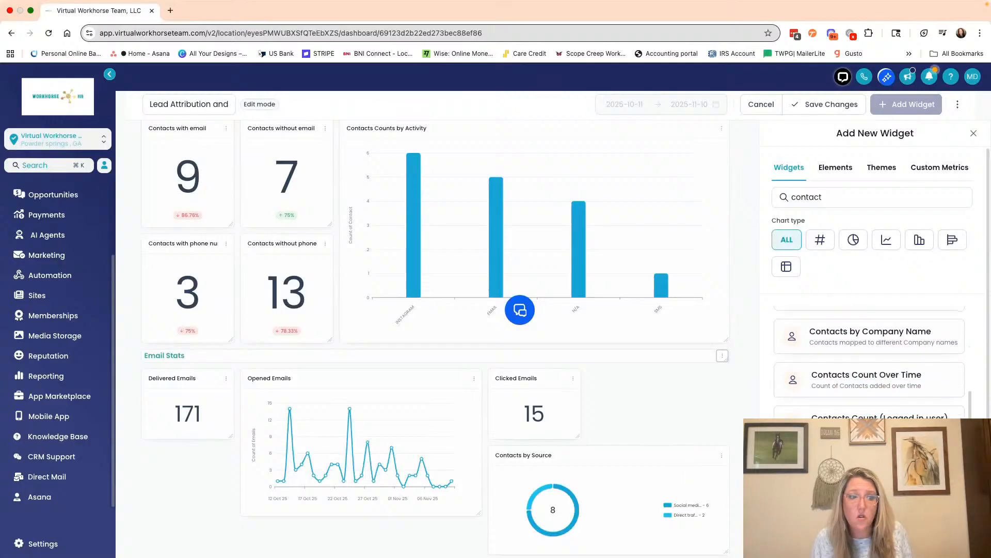
scroll(870, 361, "down", 2)
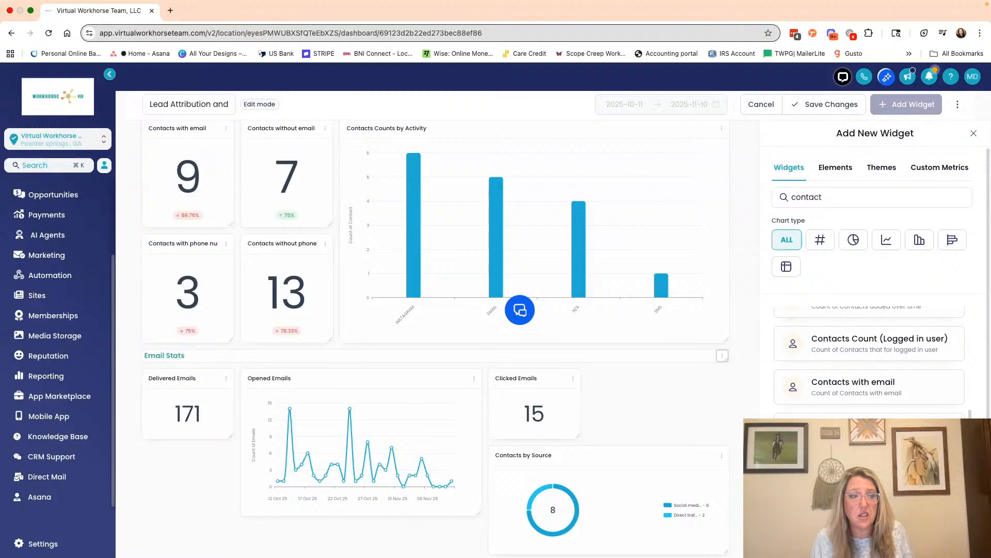
left_click(869, 432)
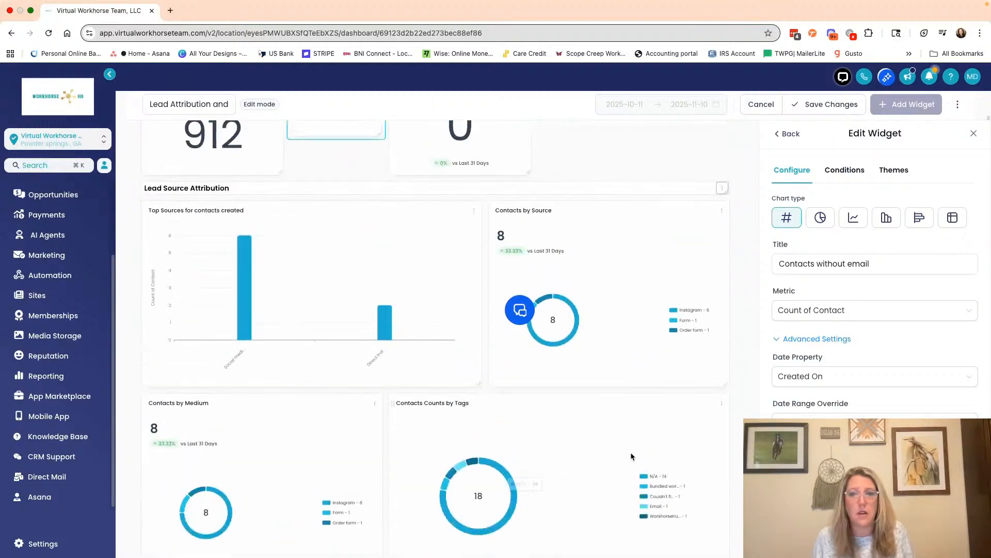
scroll(589, 452, "up", 3)
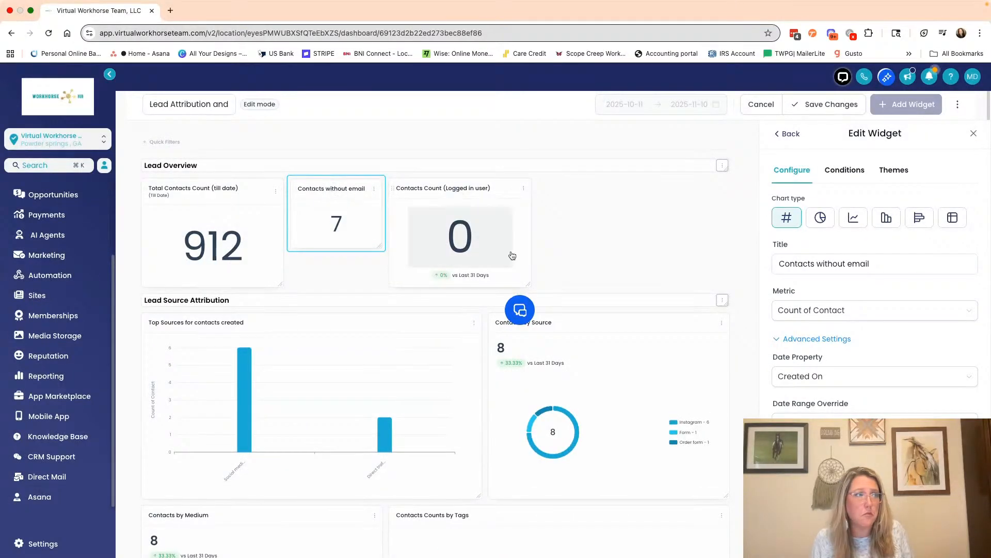
Move the new Contacts by Source widget from the Email Stats section to just below Contacts Counts by Tags.
scroll(615, 352, "down", 2)
scroll(620, 382, "down", 15)
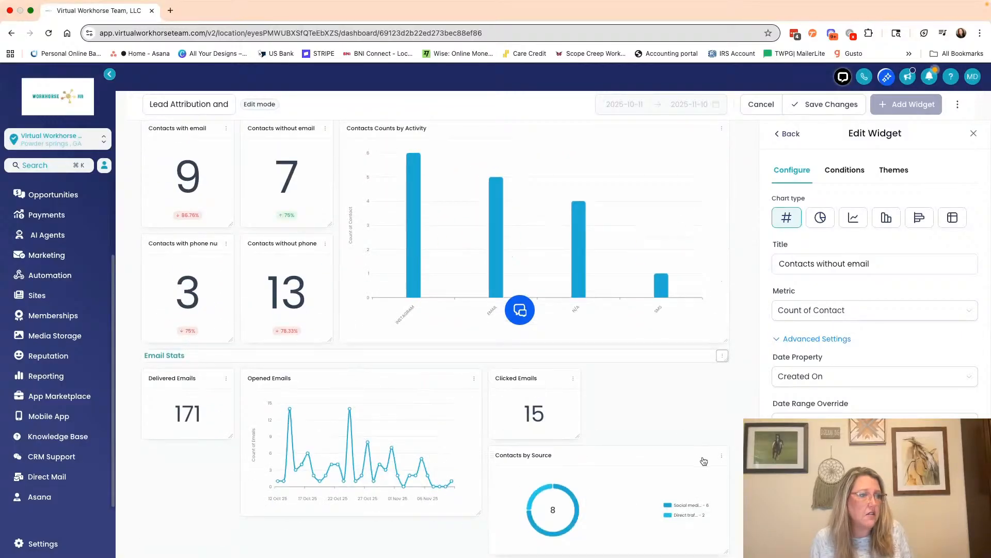
left_click_drag(719, 457, 644, 93)
scroll(646, 258, "up", 4)
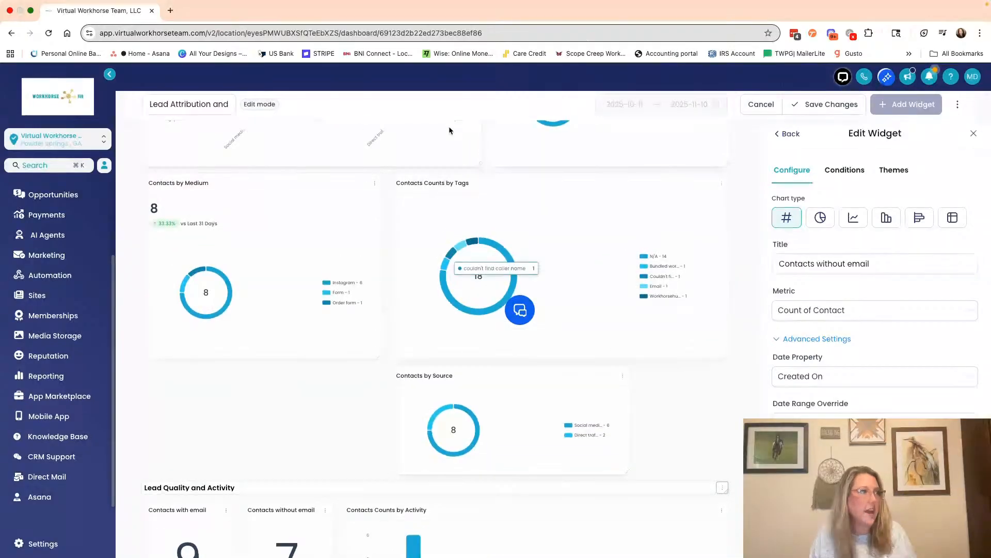
Move the original Contacts by Source widget into Lead Overview and place Contacts Count (Logged in user) beneath Total Contacts Count.
scroll(222, 210, "up", 2)
scroll(221, 216, "up", 5)
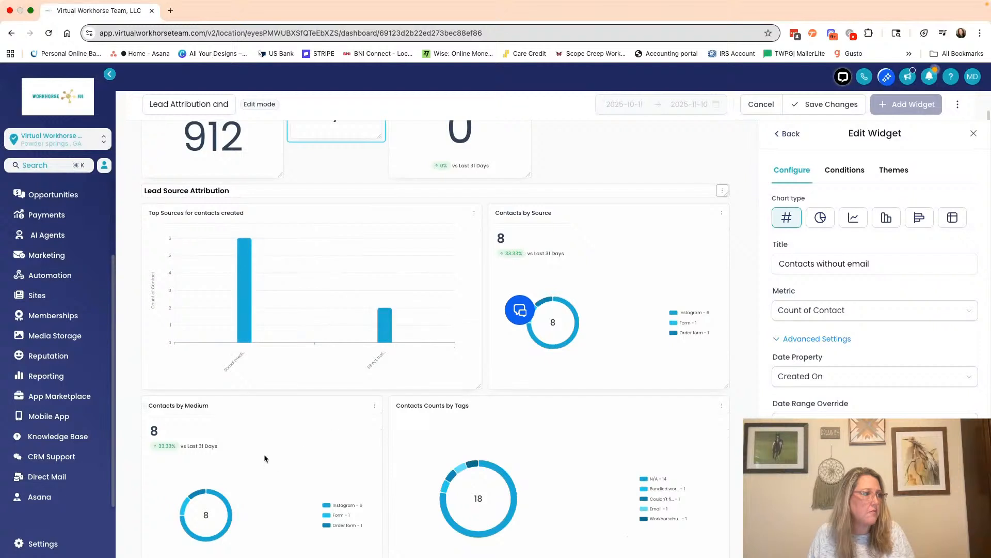
scroll(264, 457, "up", 1)
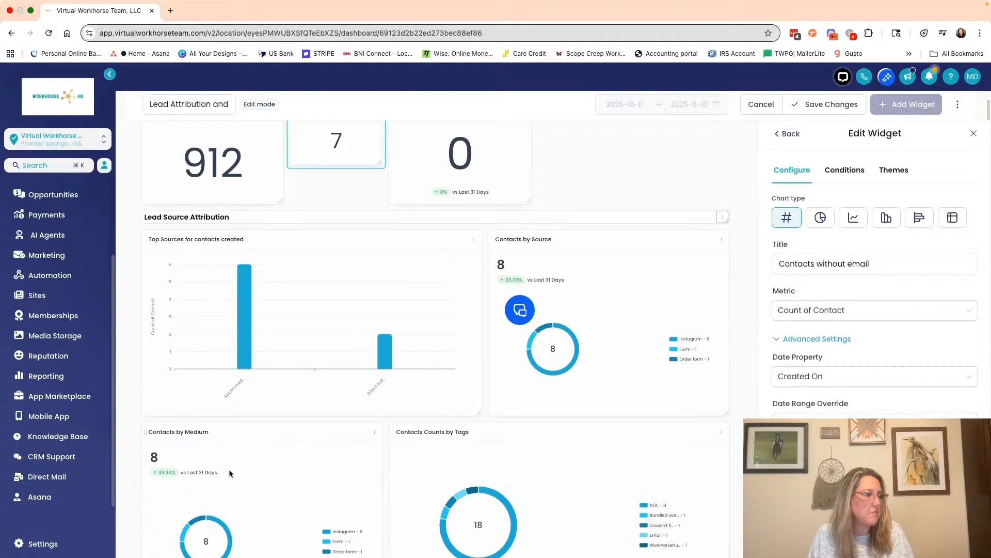
scroll(304, 443, "down", 2)
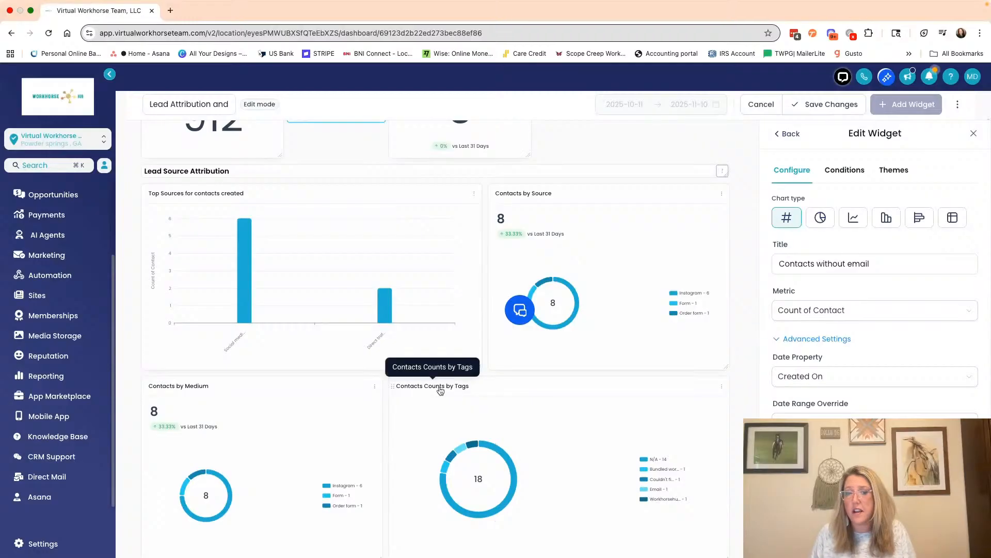
scroll(493, 410, "down", 1)
scroll(493, 409, "up", 3)
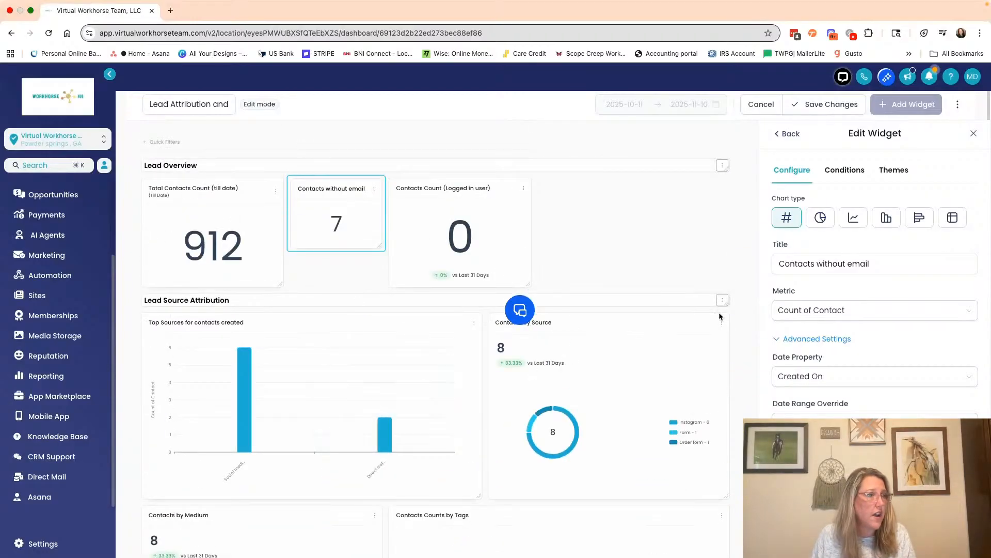
left_click_drag(723, 329, 707, 192)
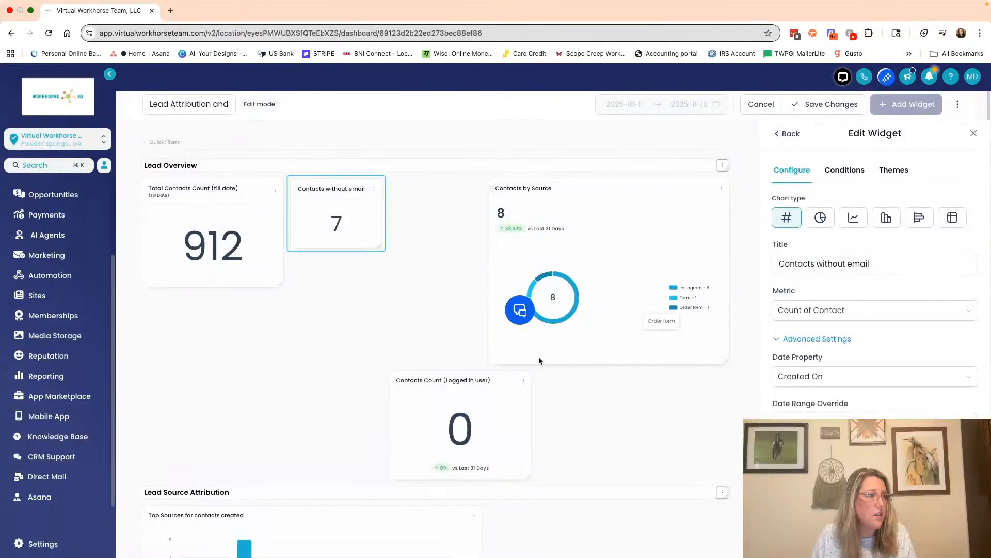
left_click_drag(485, 401, 239, 316)
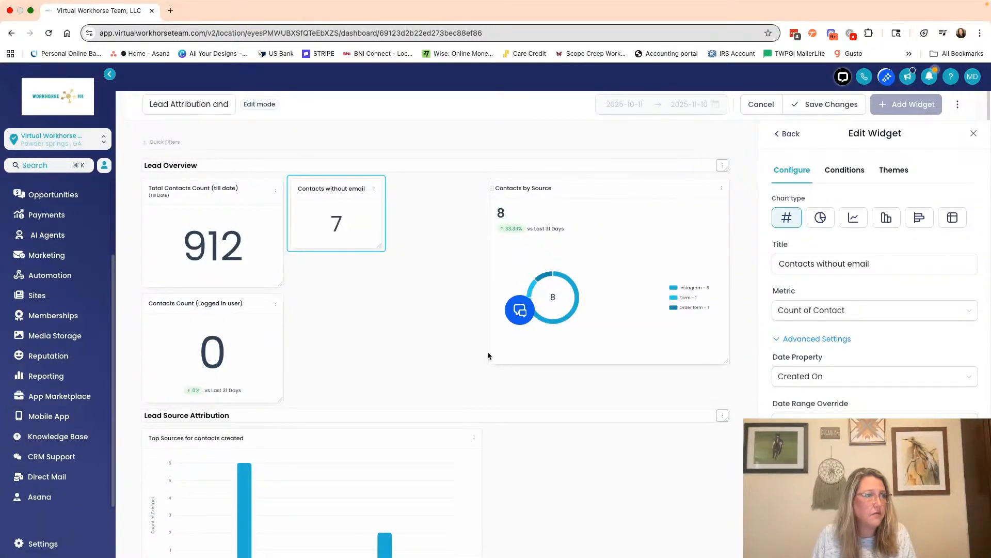
left_click_drag(472, 365, 433, 377)
Edit the Top Sources for contacts created widget, trying the number, line and bar chart types and settling on the donut chart.
scroll(594, 430, "down", 1)
scroll(594, 433, "down", 5)
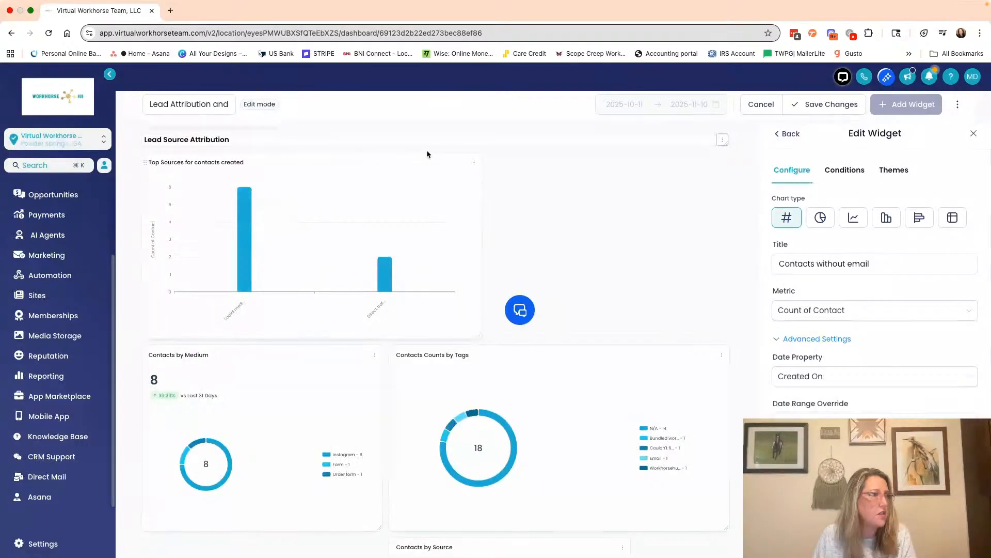
left_click(475, 165)
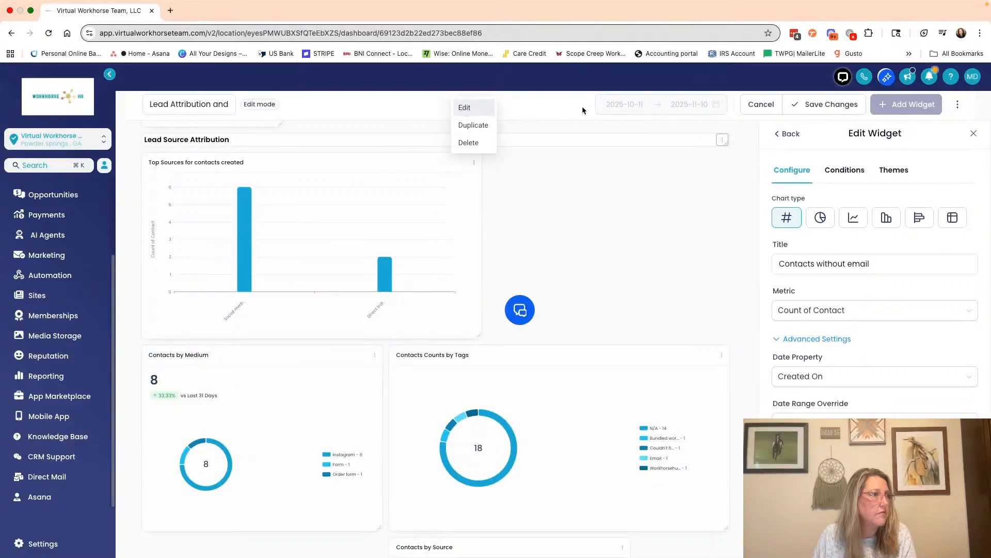
left_click(463, 111)
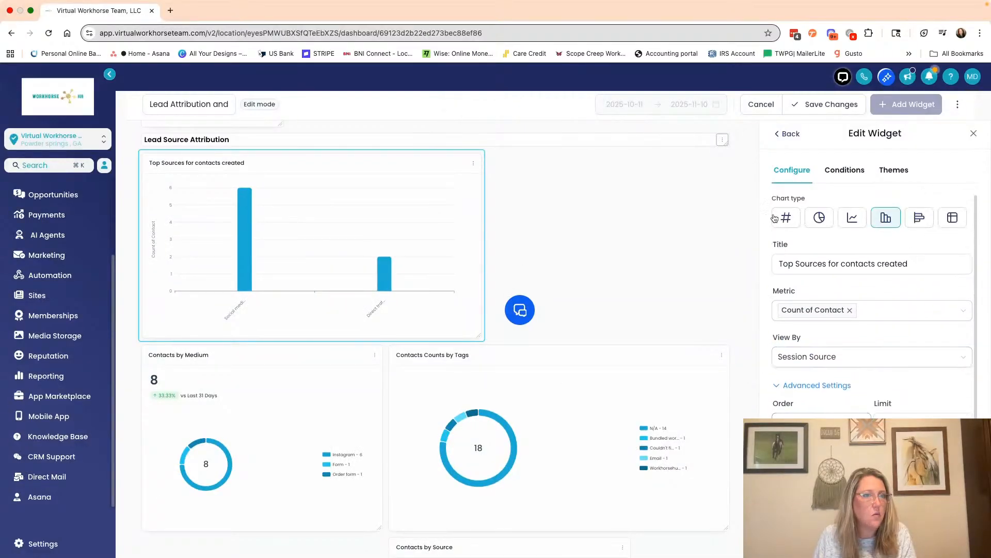
left_click(819, 217)
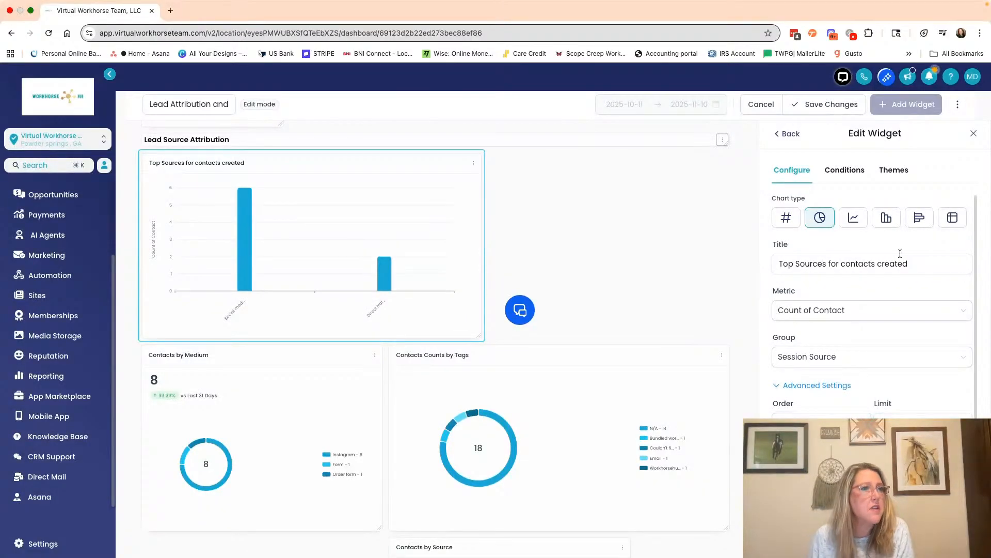
left_click(788, 222)
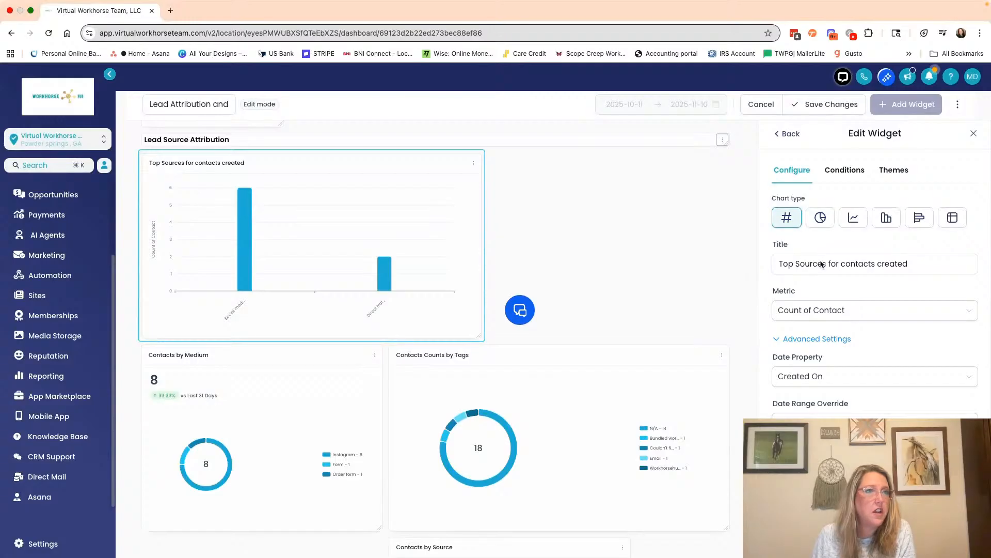
left_click(857, 222)
left_click(887, 221)
scroll(926, 324, "down", 1)
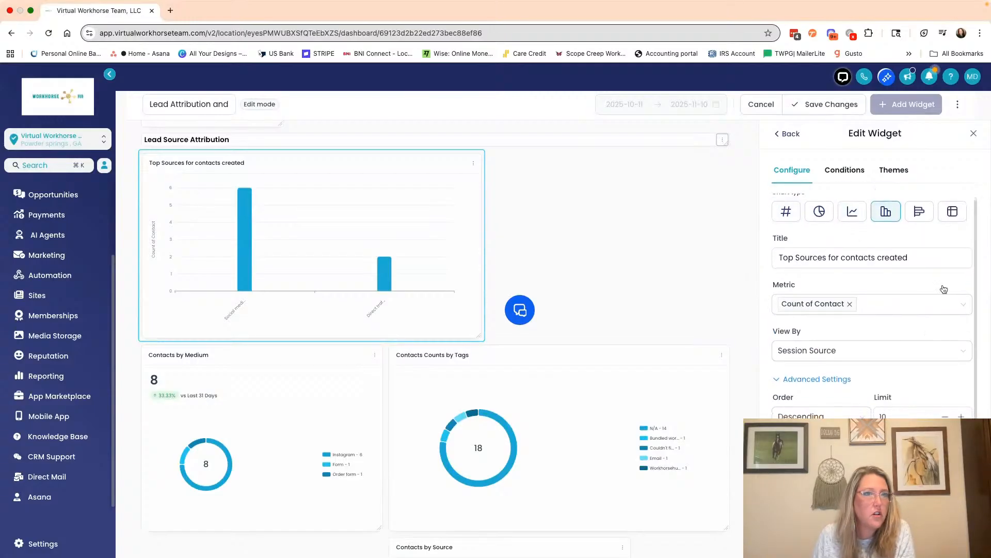
left_click(820, 211)
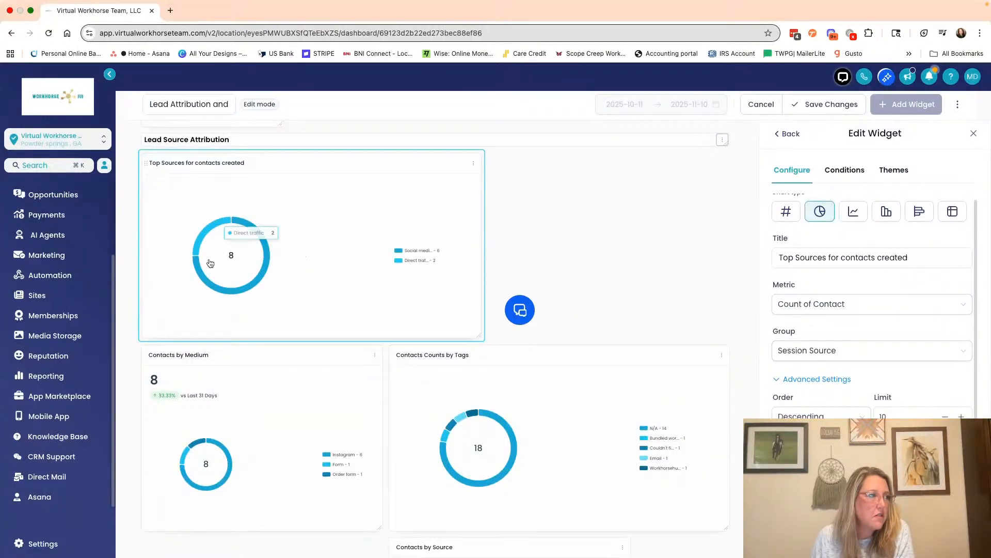
View the records behind the Top Sources for contacts created donut chart, close them and change the widget to a bar chart.
left_click(266, 269)
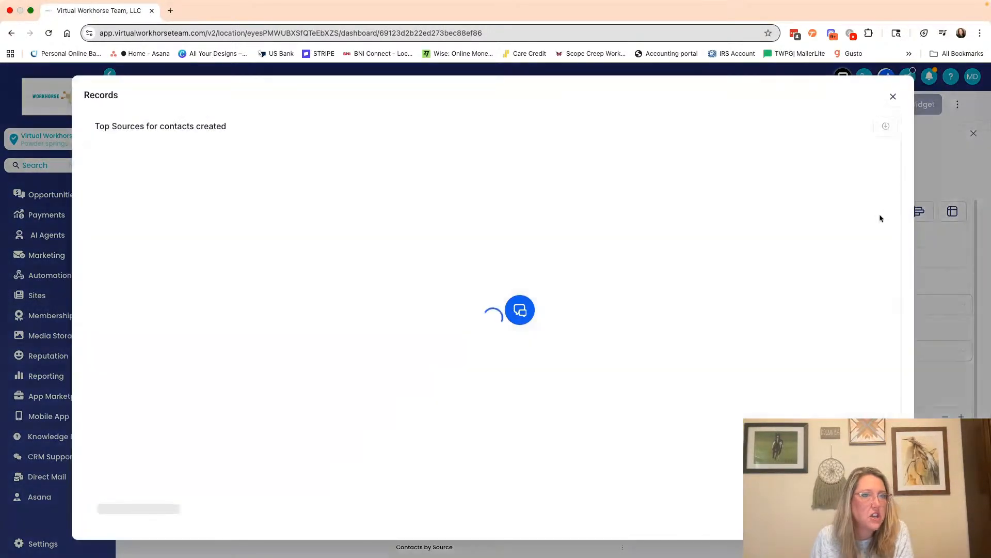
left_click(892, 98)
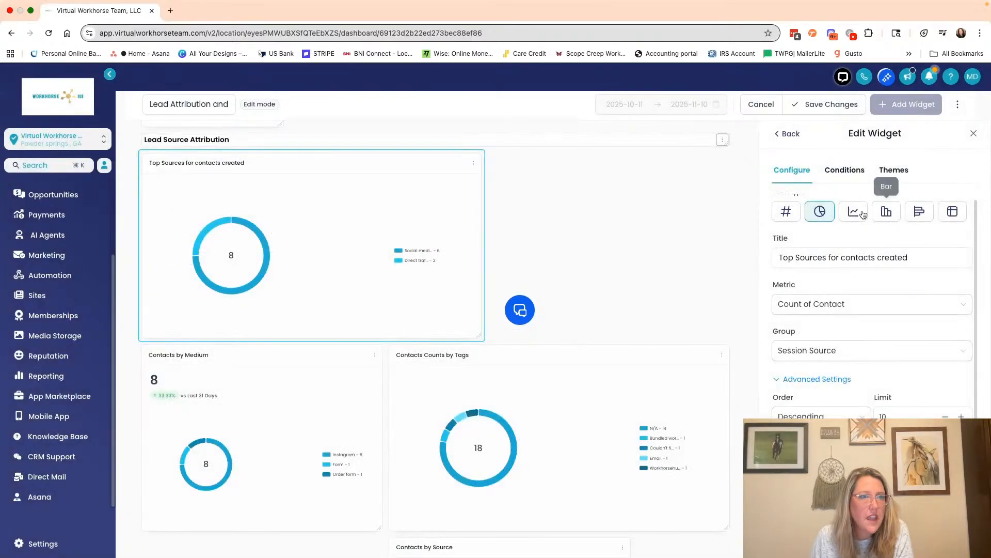
left_click(889, 213)
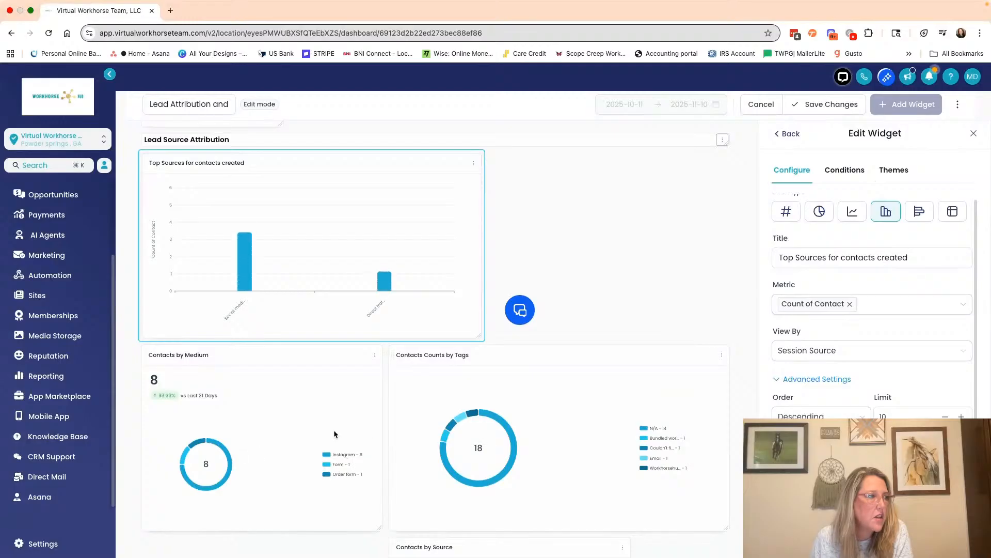
Review the widgets under Lead Source Attribution, Lead Quality and Activity, and Email Stats.
scroll(448, 424, "down", 1)
scroll(448, 424, "down", 3)
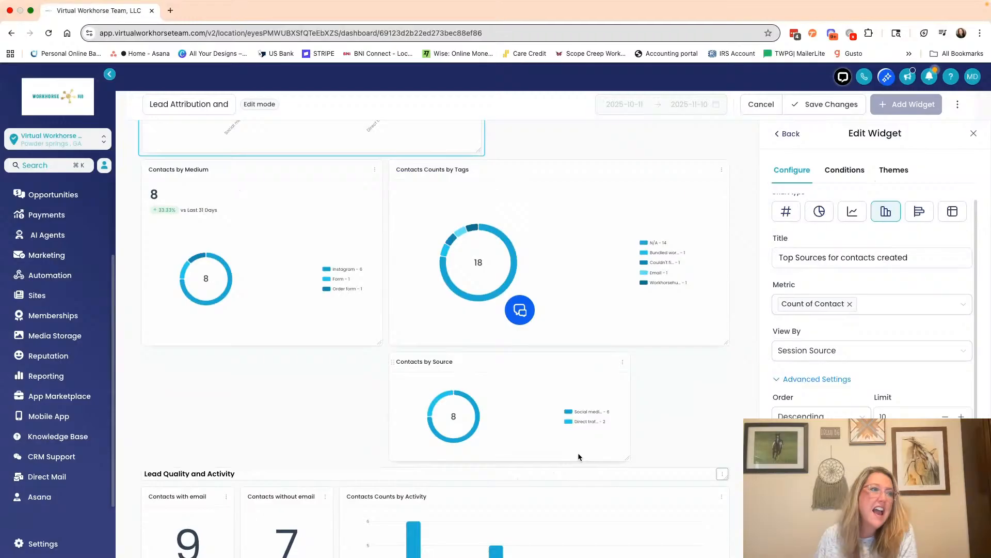
scroll(555, 428, "down", 3)
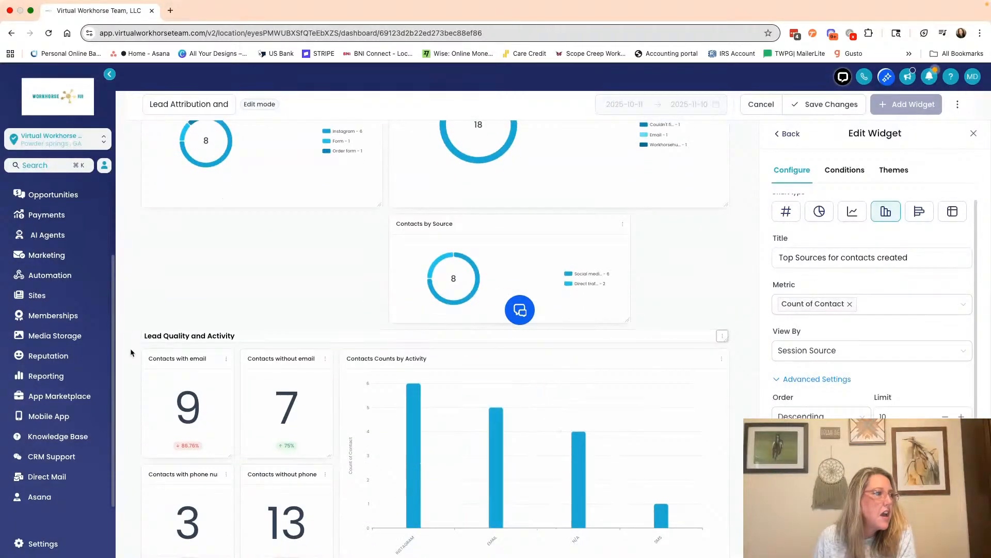
scroll(366, 348, "up", 4)
mouse_move(452, 291)
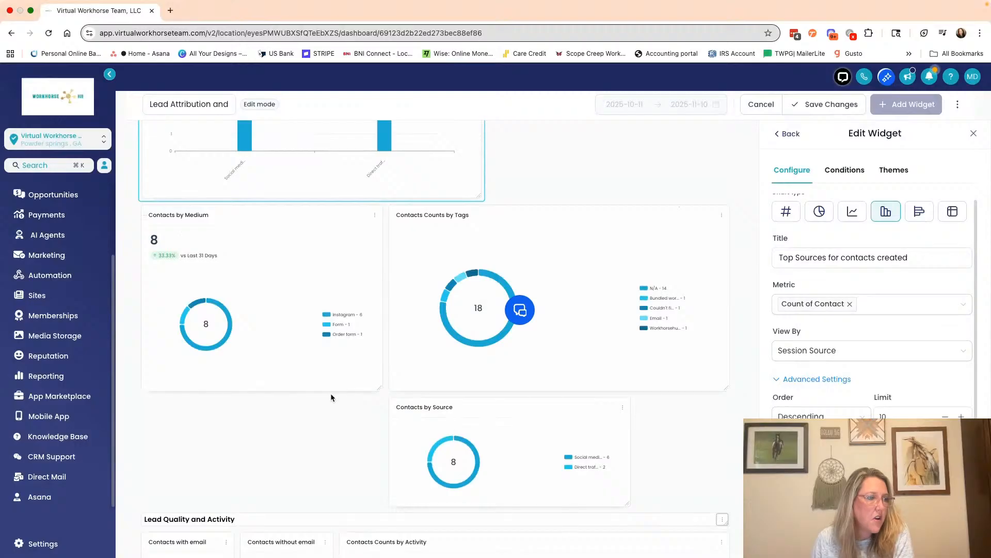
scroll(330, 398, "down", 5)
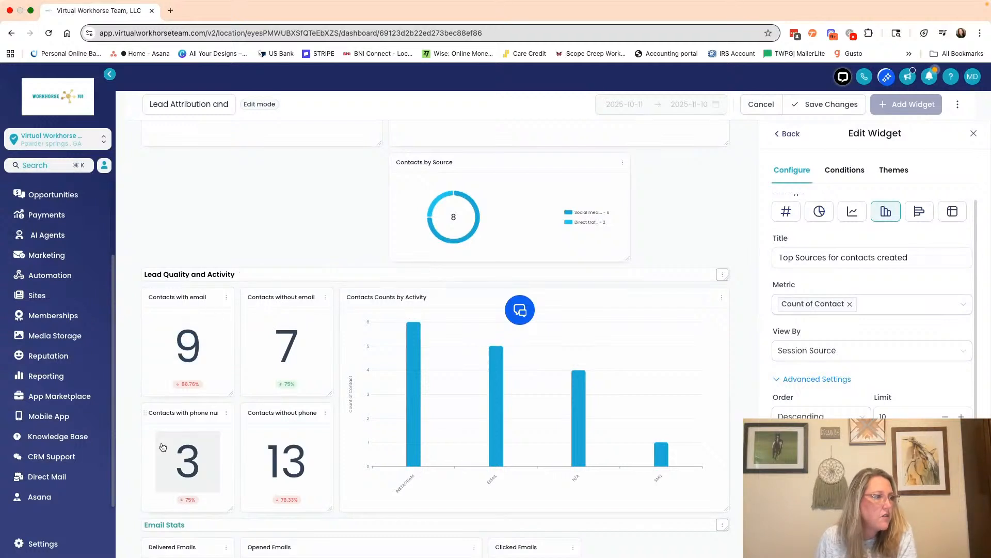
scroll(442, 475, "down", 3)
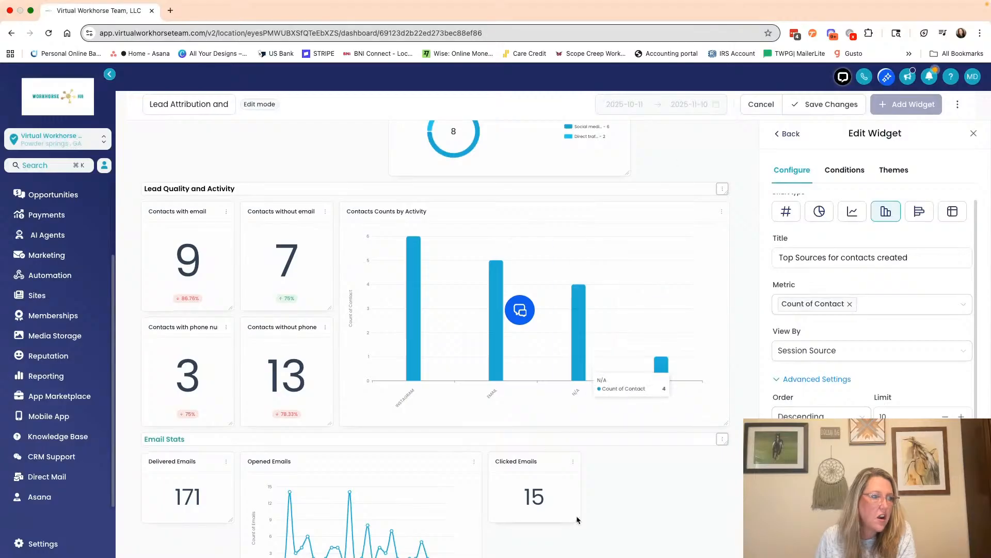
scroll(603, 518, "down", 2)
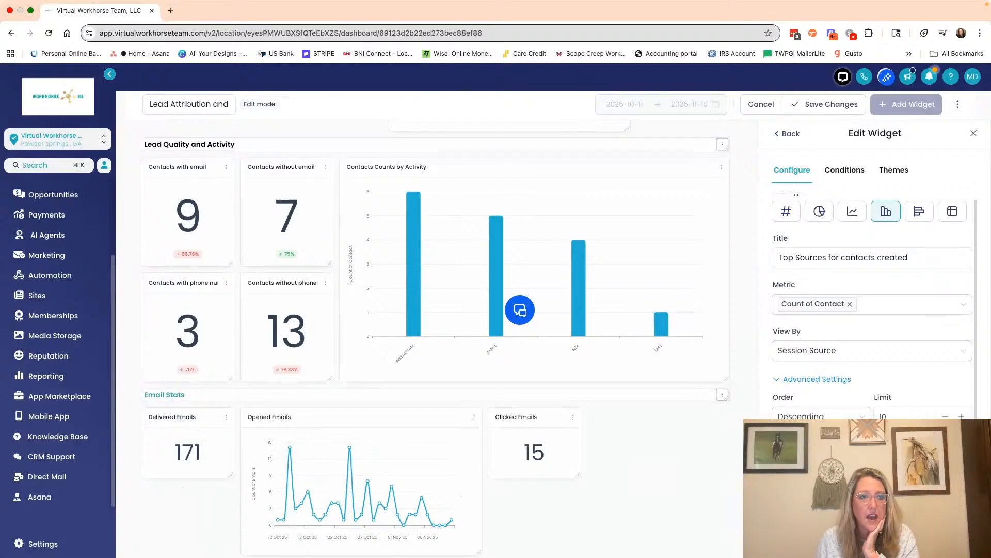
Search the widget library for "emails" and browse the available email widgets through Unsubscribed Emails.
left_click(790, 134)
left_click(852, 196)
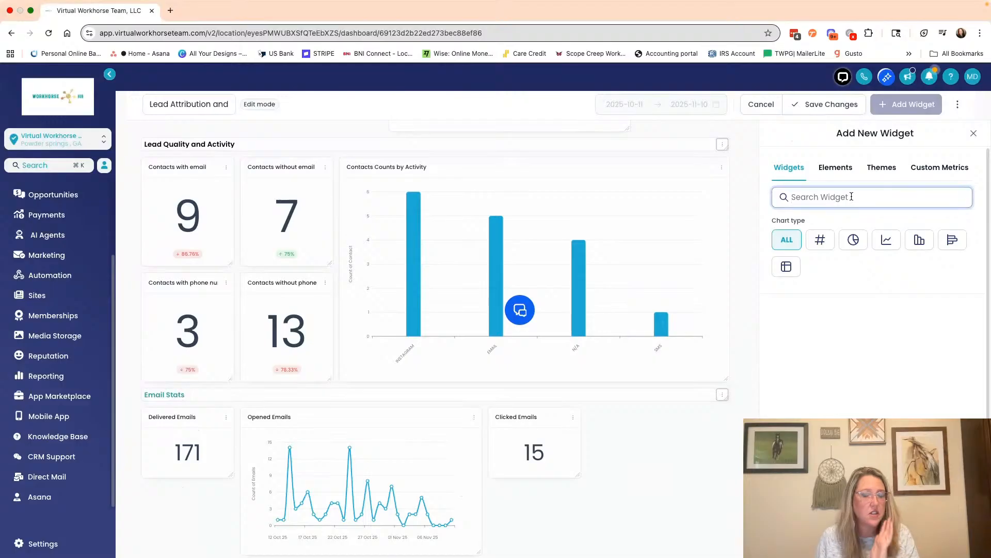
type("emails")
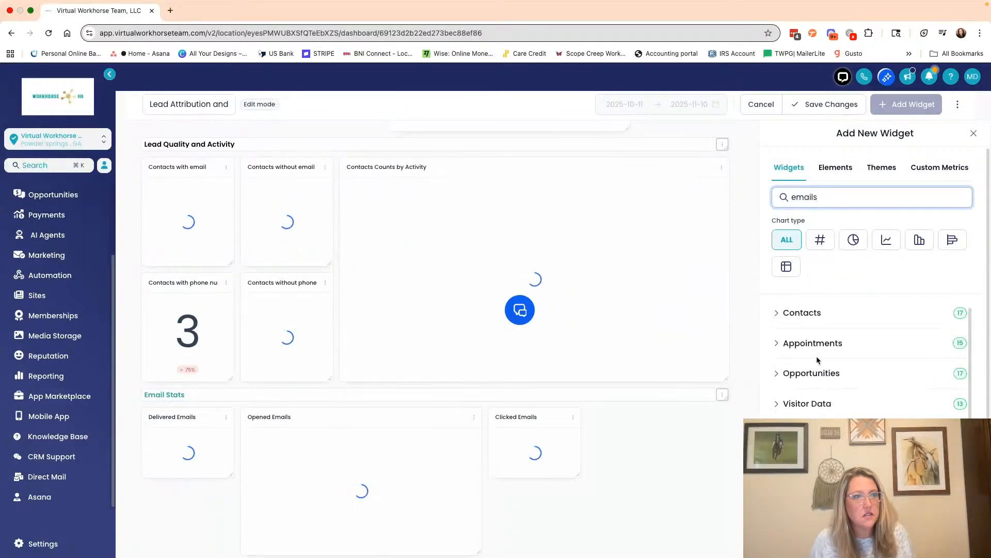
scroll(870, 361, "down", 5)
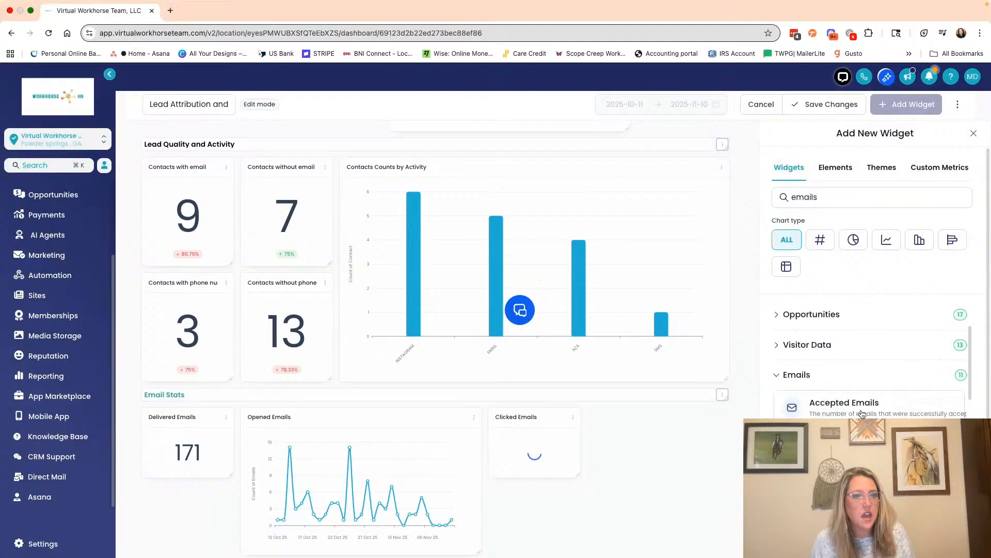
scroll(870, 361, "down", 1)
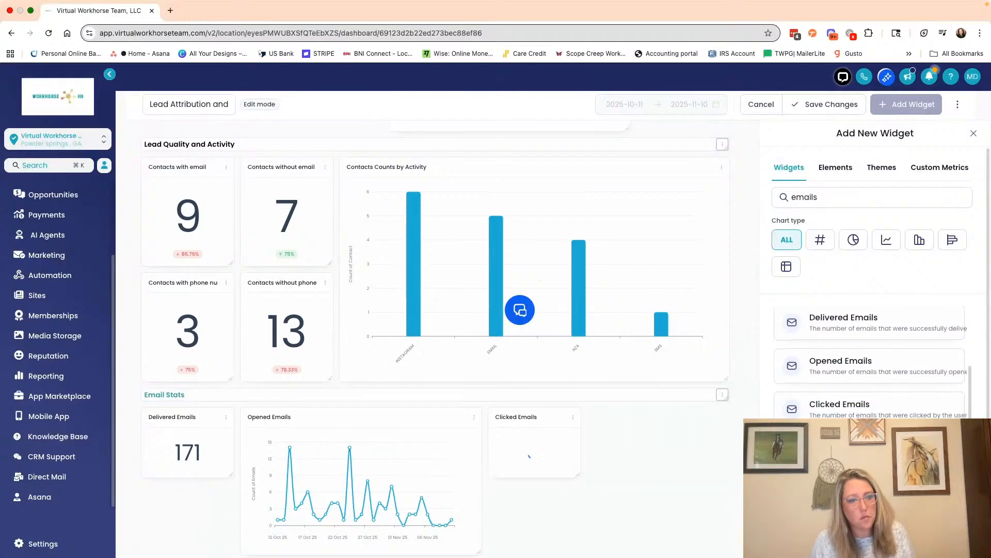
scroll(870, 361, "down", 3)
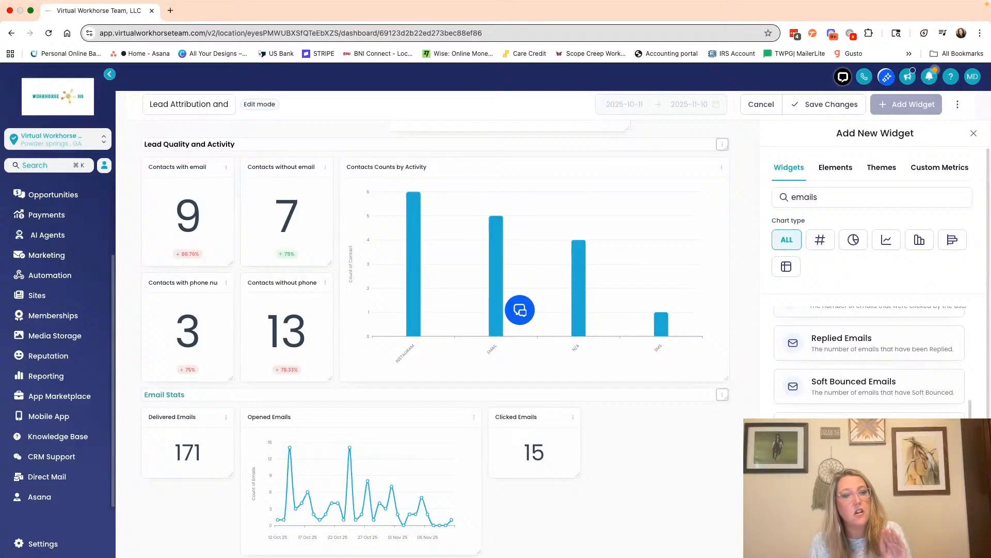
scroll(870, 361, "down", 2)
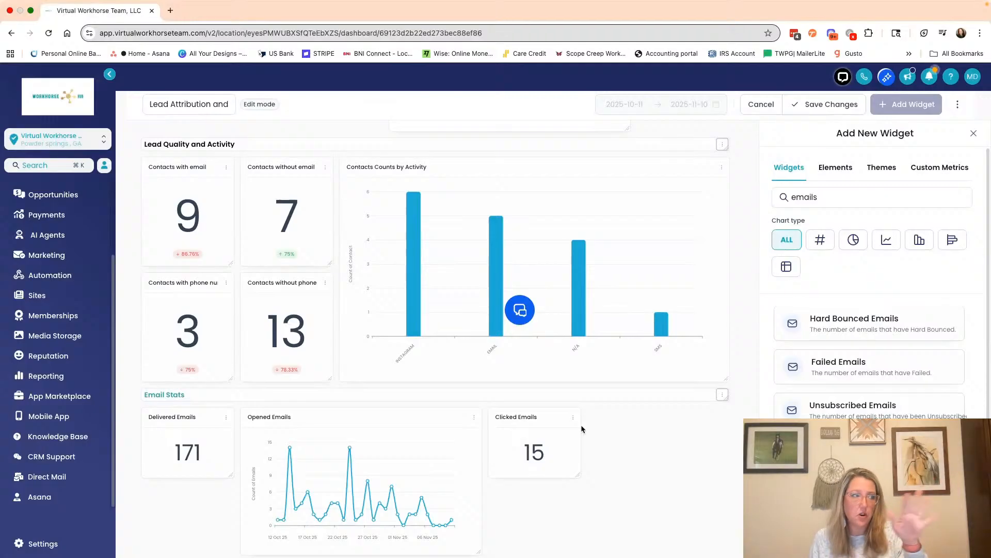
Close the widget library and check the dashboard's name and additional options.
scroll(605, 427, "up", 10)
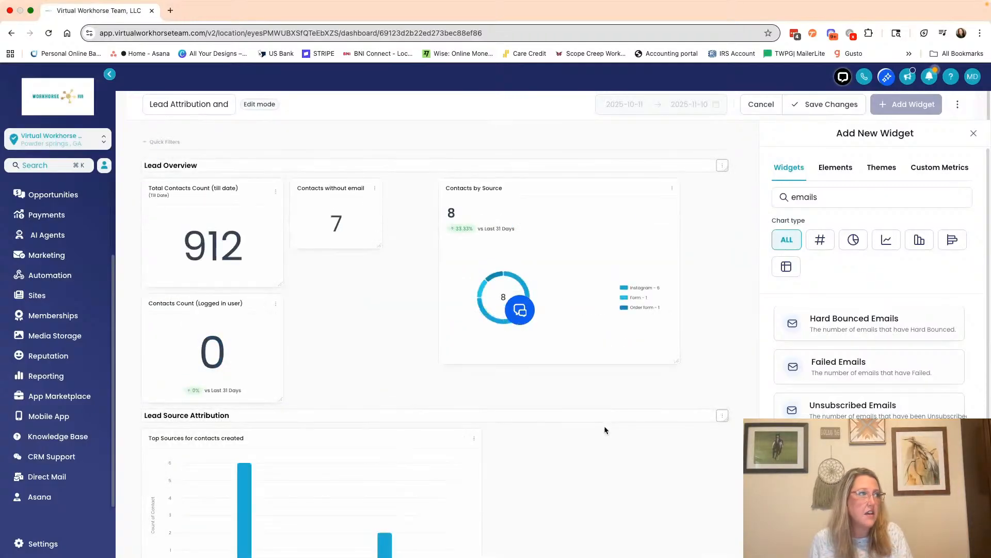
left_click(229, 105)
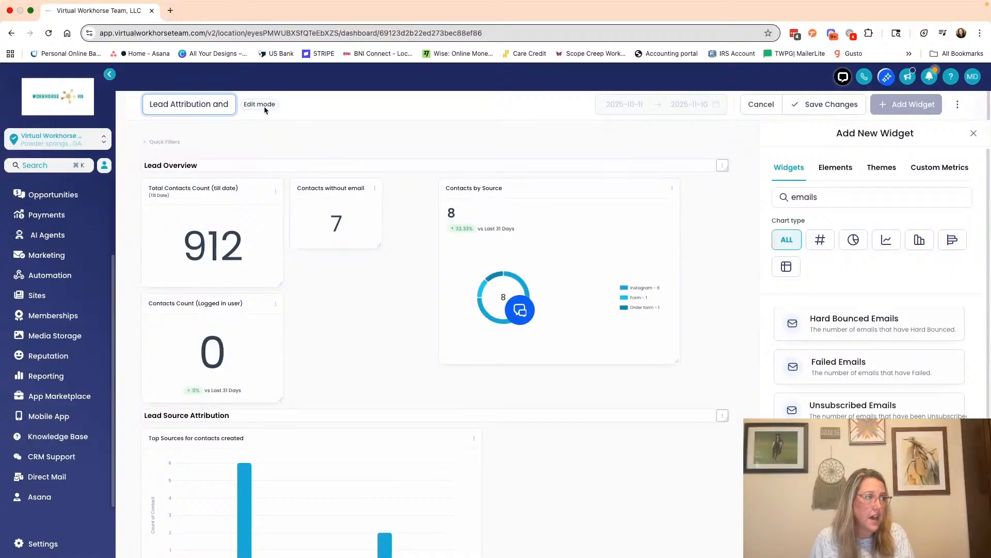
left_click(973, 134)
left_click(195, 115)
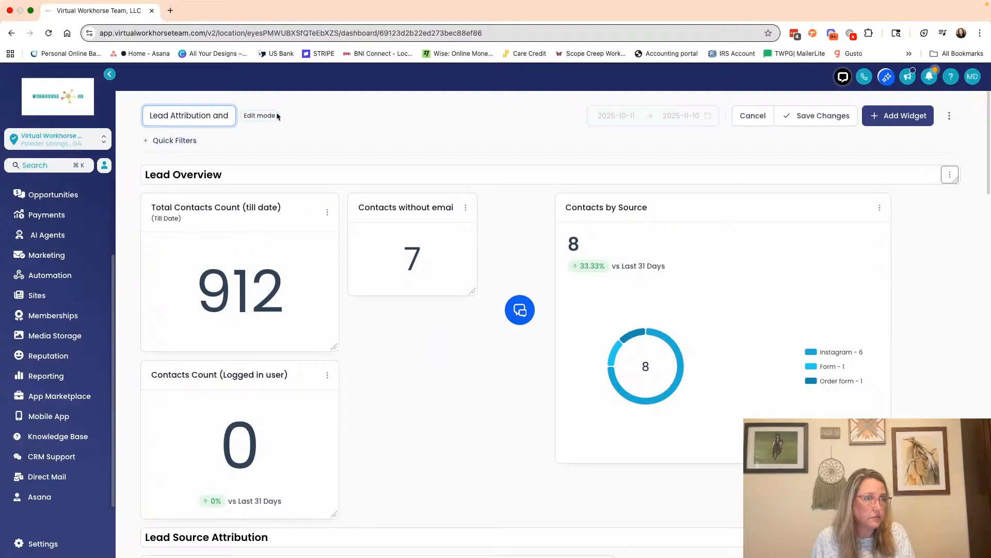
left_click(949, 115)
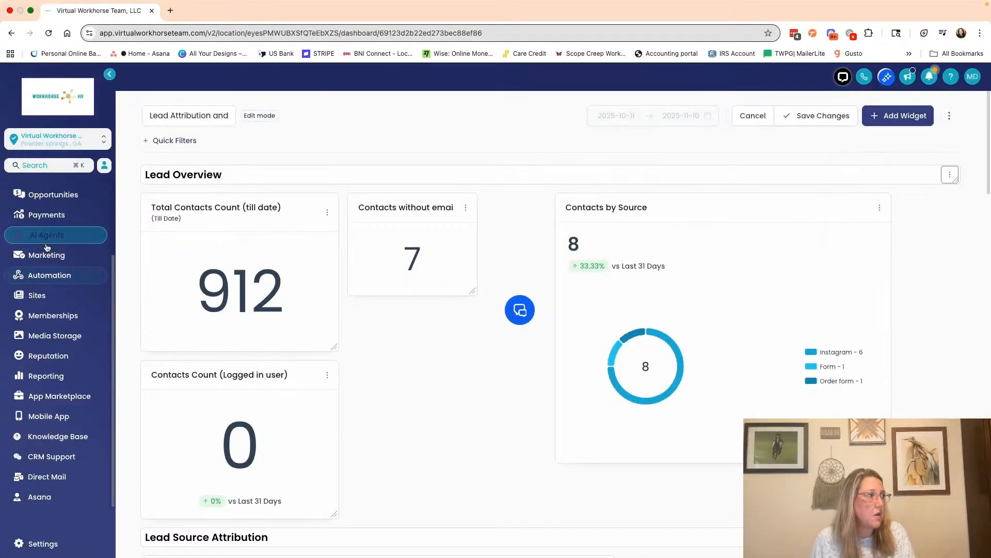
Leave the Lead Attribution dashboard for the main Dashboard page, discarding the unsaved changes.
scroll(47, 251, "up", 3)
left_click(41, 212)
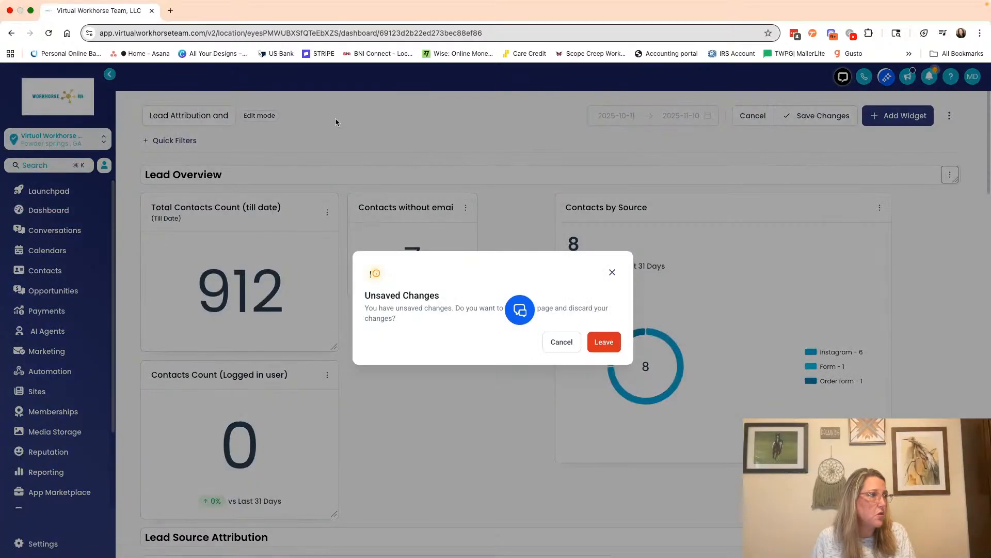
left_click(612, 341)
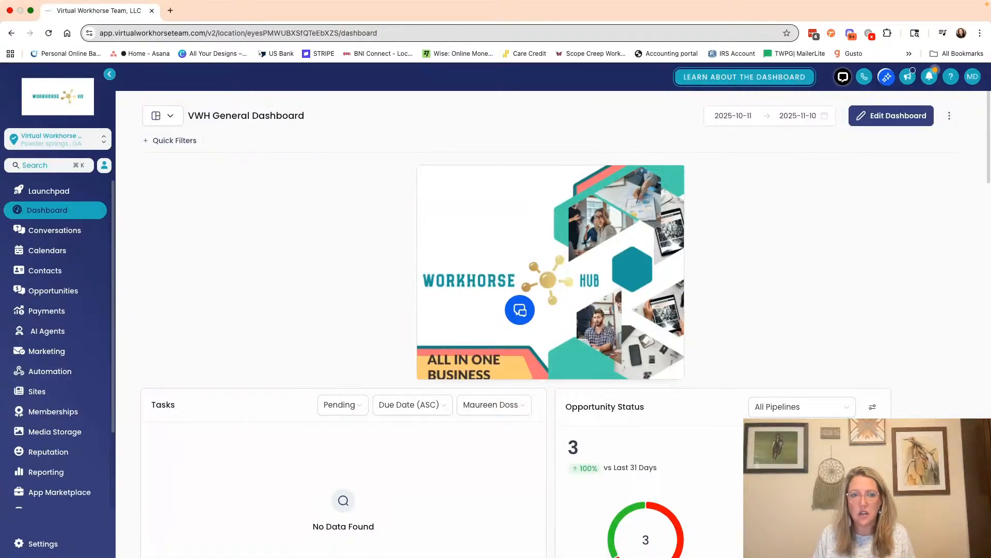
Look over the VWH General Dashboard, then switch to the first dashboard named "Dashboard" listed after it.
scroll(791, 317, "down", 4)
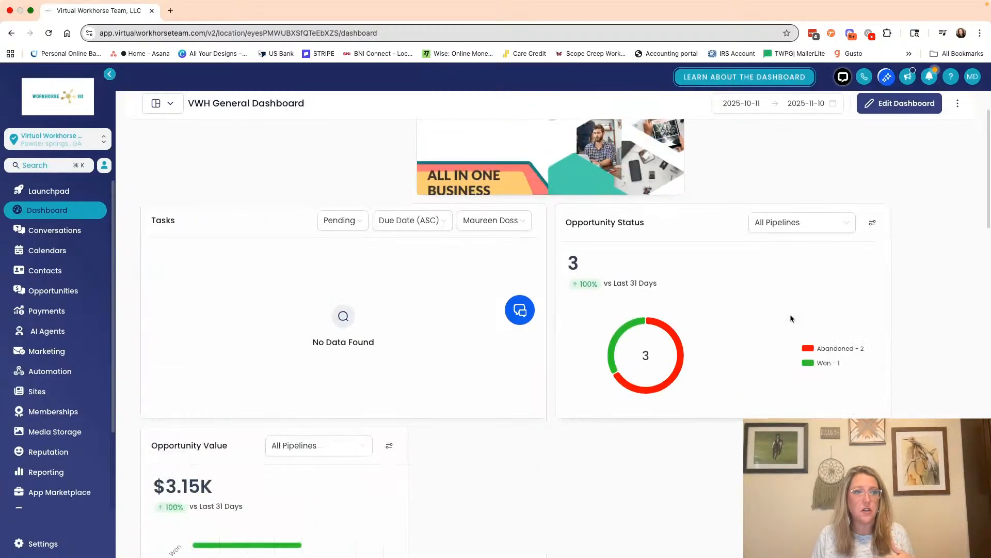
scroll(792, 360, "up", 4)
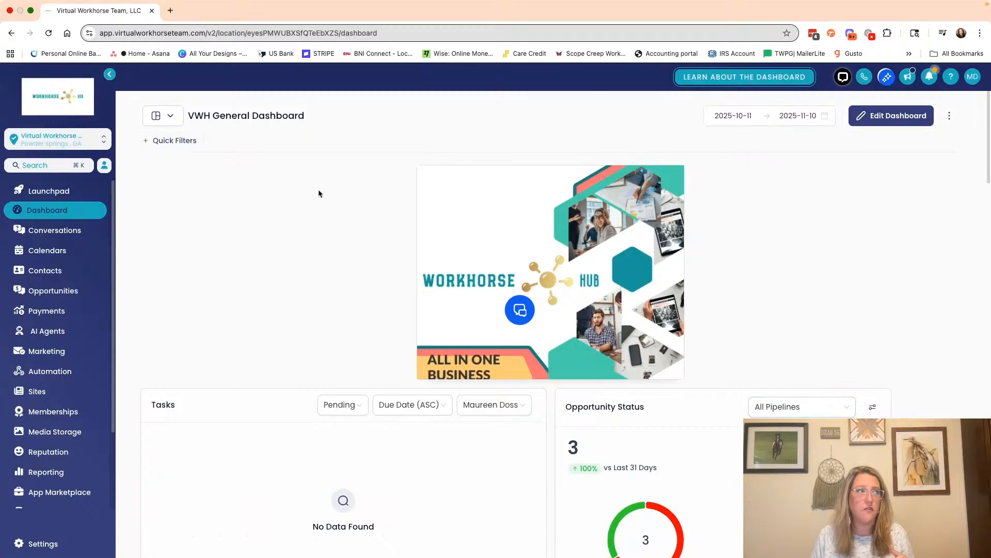
left_click(173, 120)
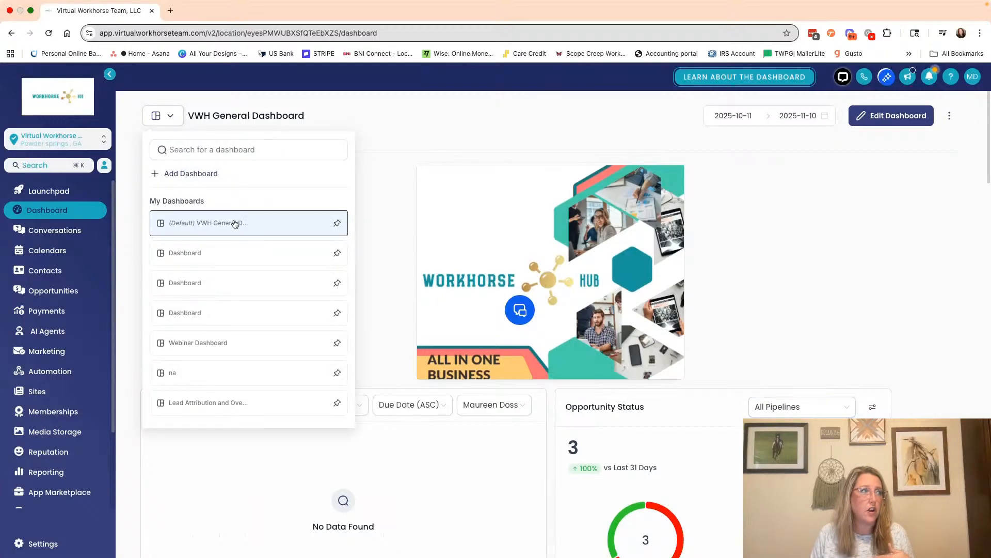
left_click(225, 252)
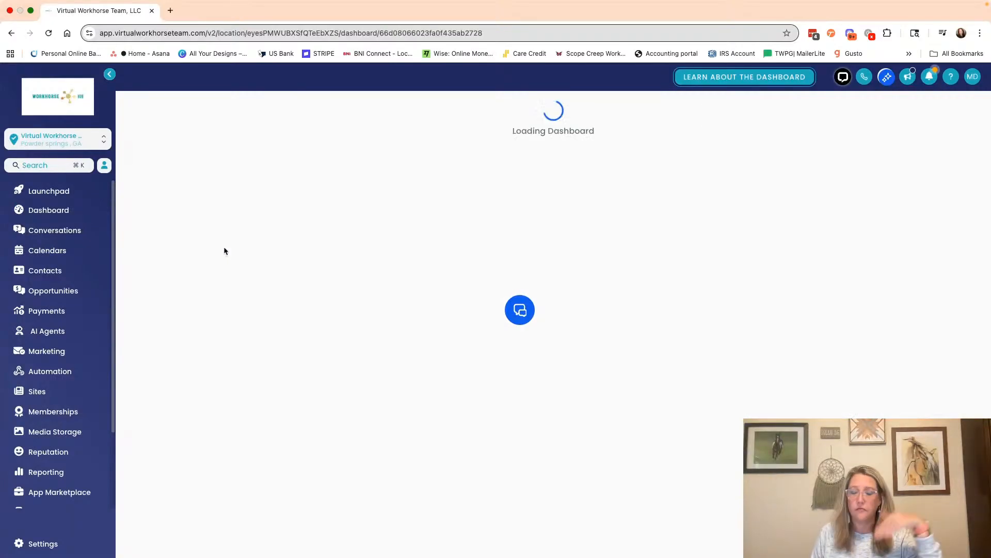